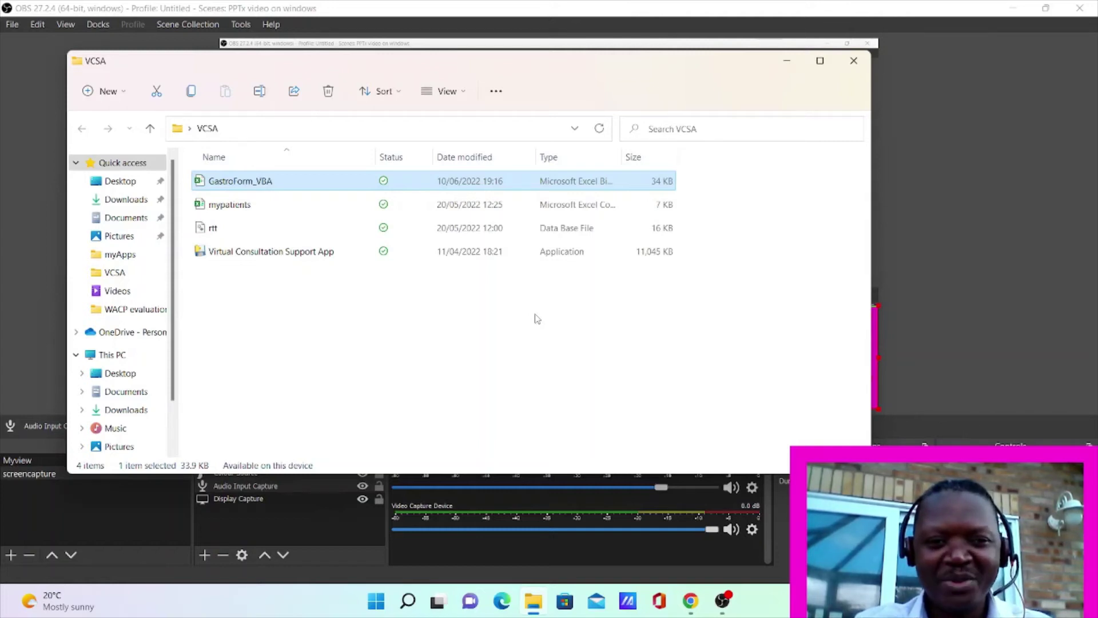
Step: Open the GastroForm_VBA workbook from the VCSA folder
double_click(295, 182)
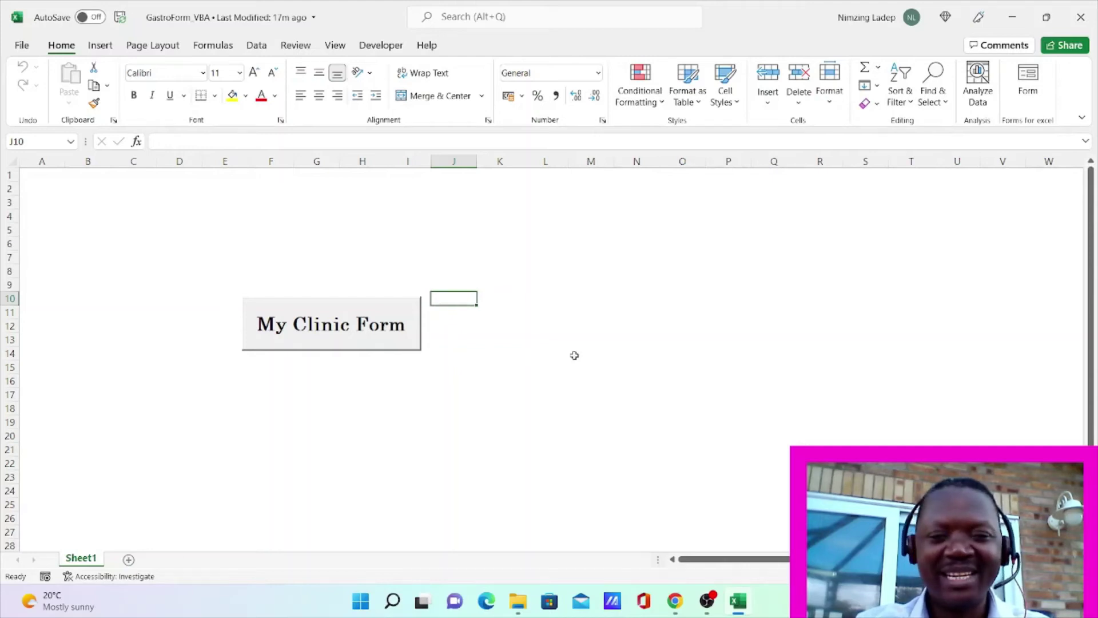
Step: Launch the Consultation App form with the 'My Clinic Form' button
click(344, 341)
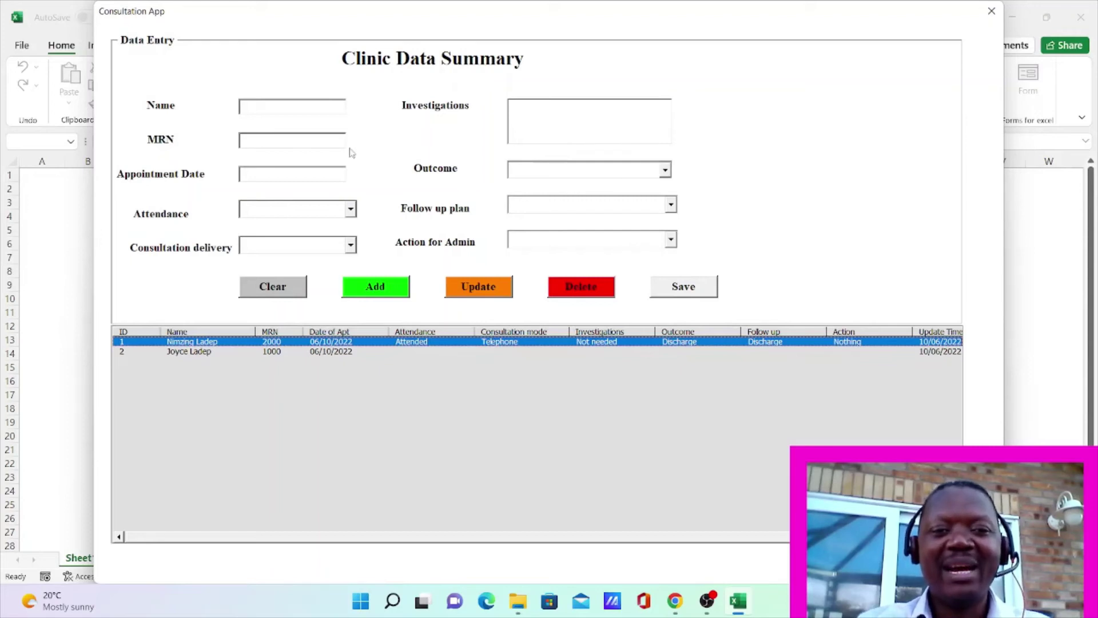
Step: Add patient John Kili, MRN 1020, appointment 10/06/2222, after dismissing the missing-name error
click(382, 289)
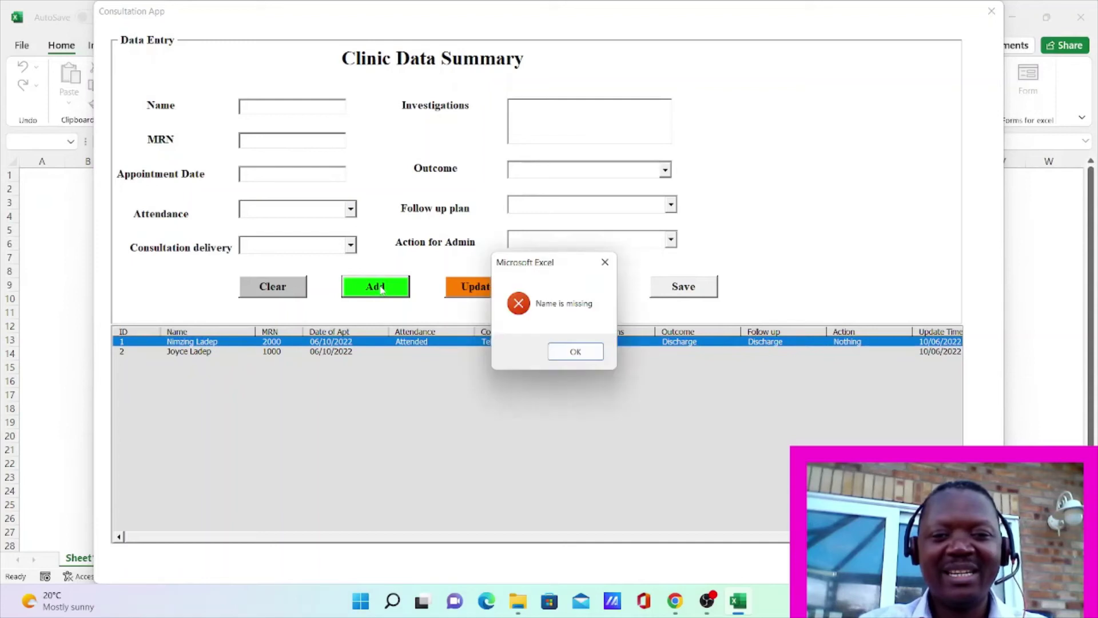
click(582, 353)
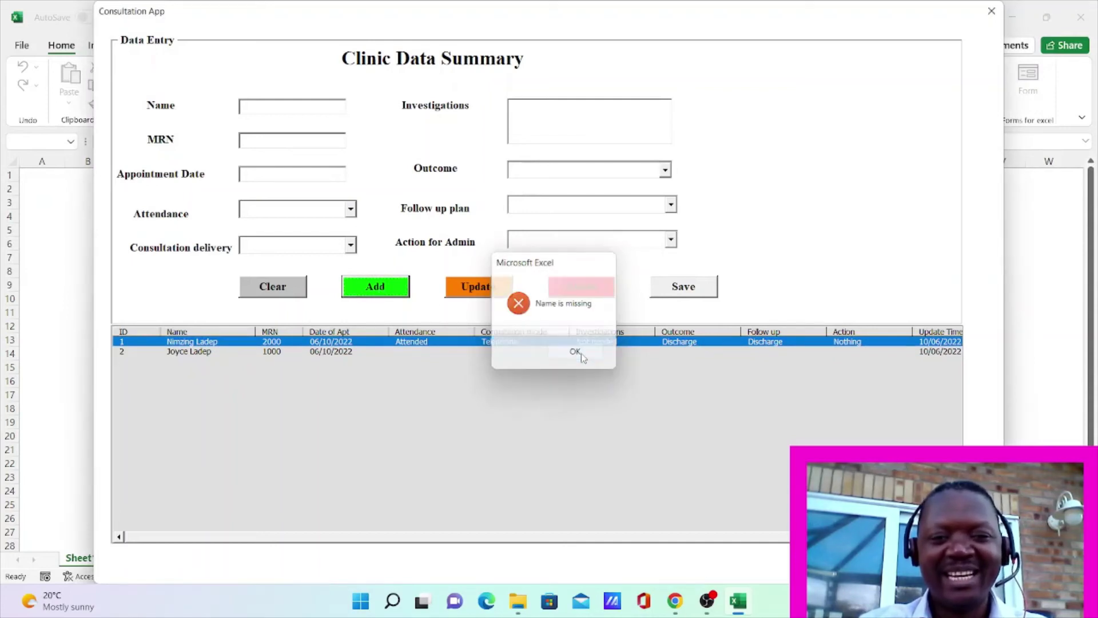
click(294, 111)
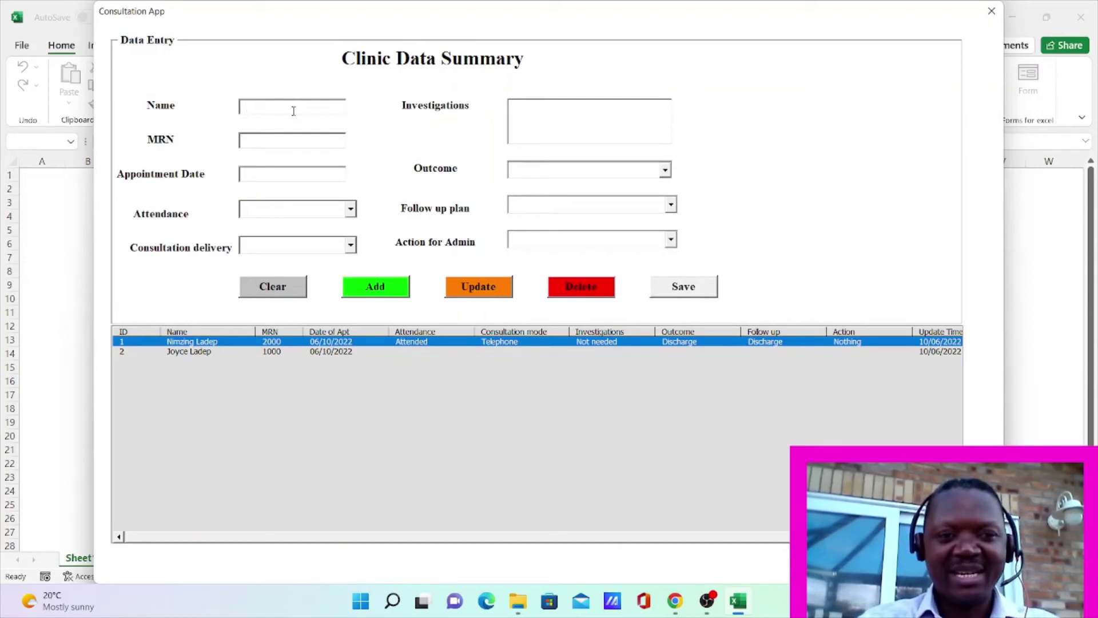
text(Jo)
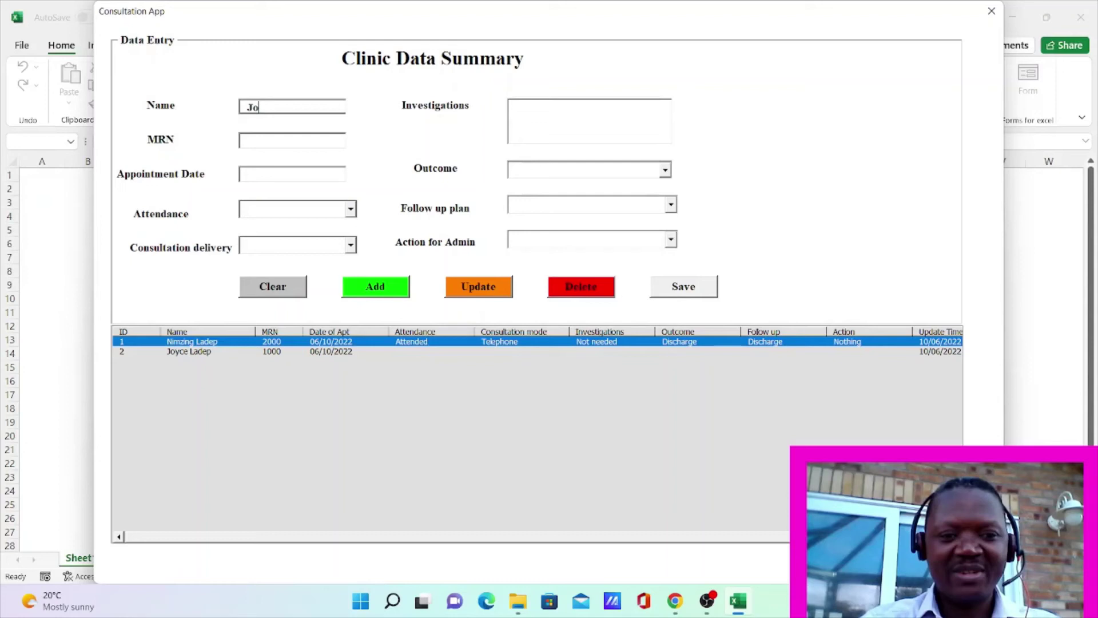
text(hn K)
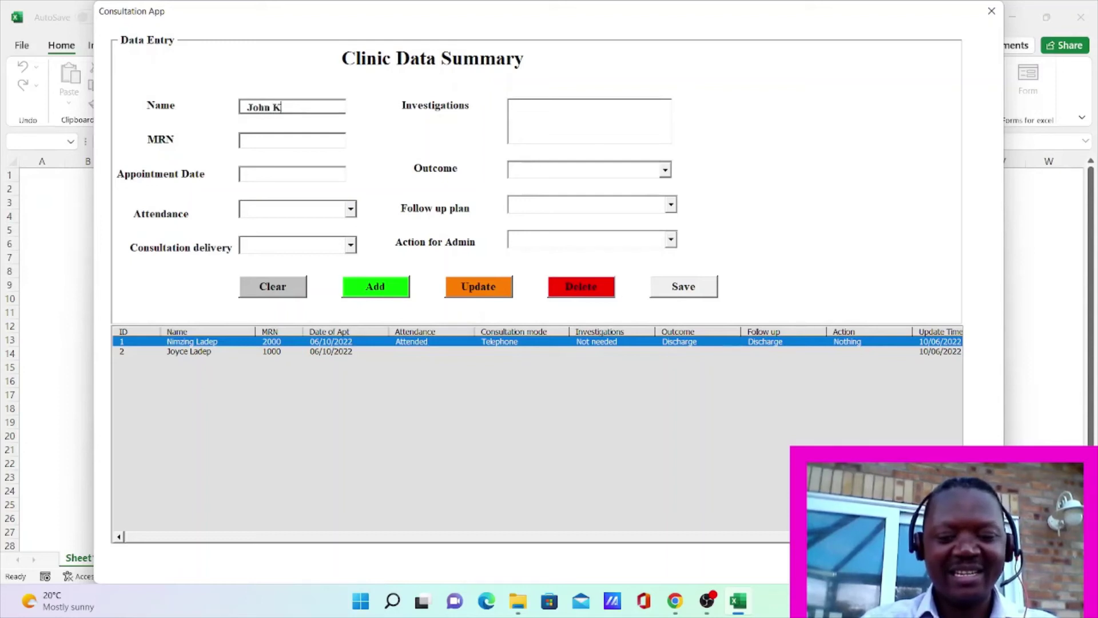
text(ili)
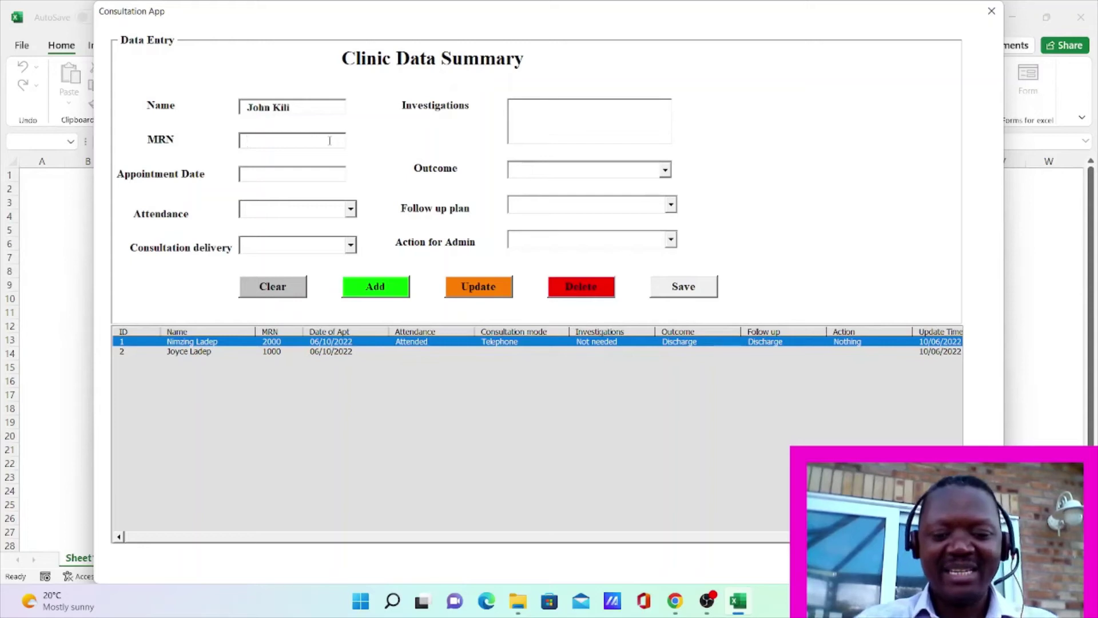
text(0)
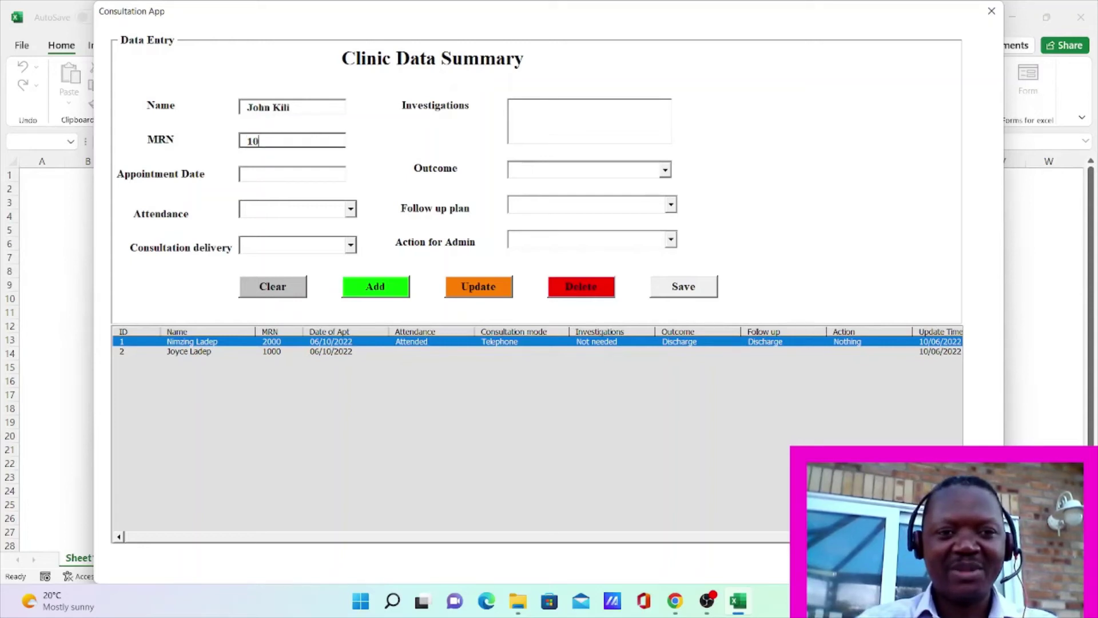
text(20)
key(Tab)
text(10/06/2222)
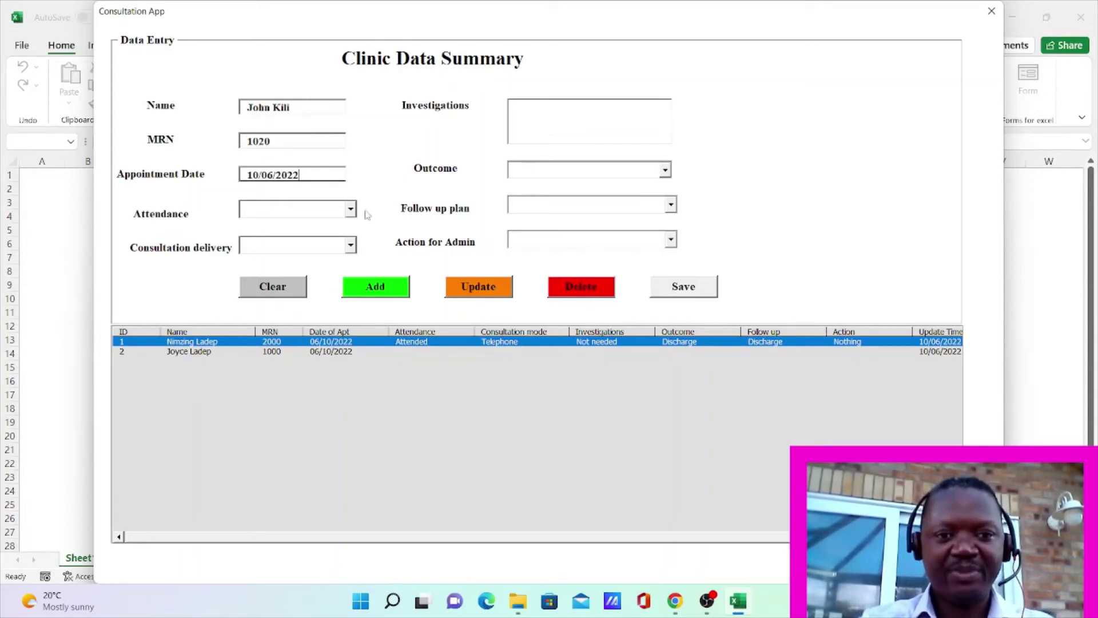
click(350, 210)
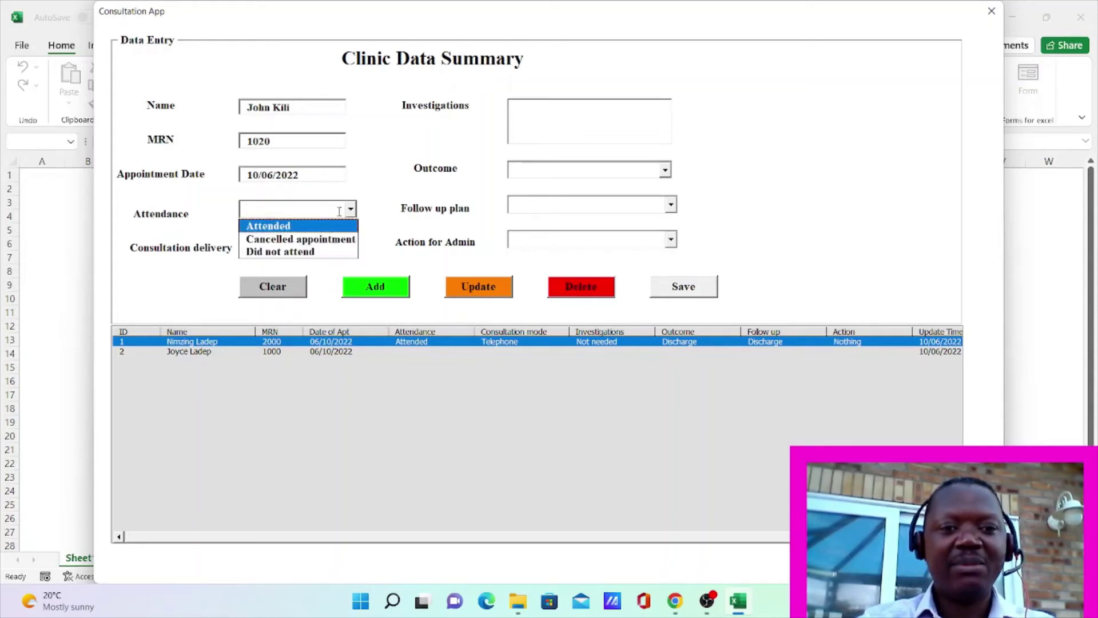
click(369, 188)
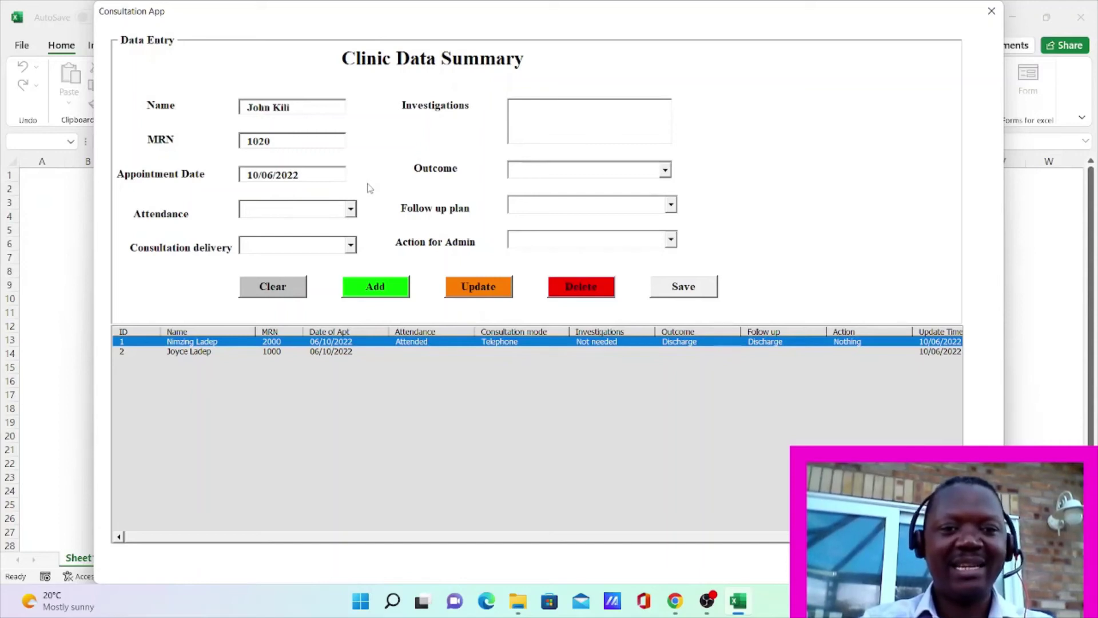
click(385, 294)
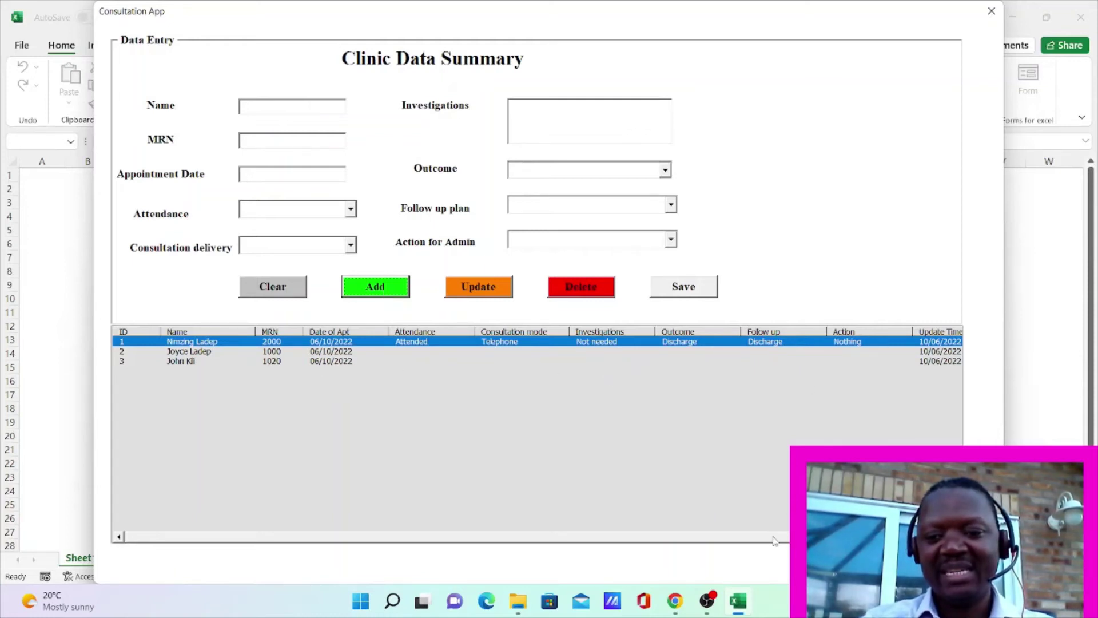
drag(773, 541, 808, 540)
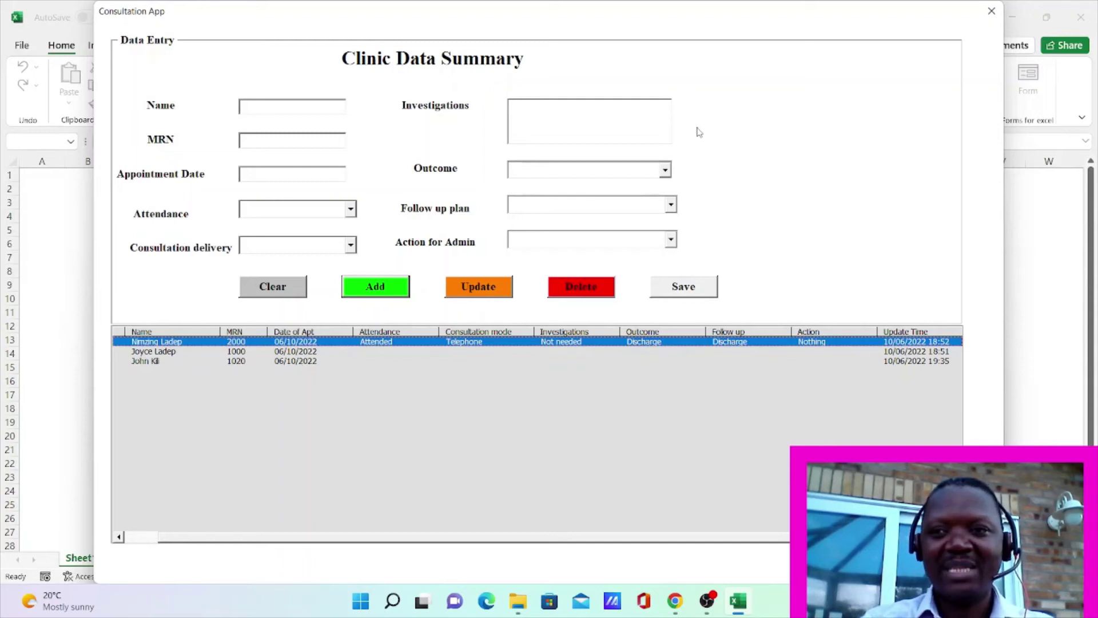
click(993, 16)
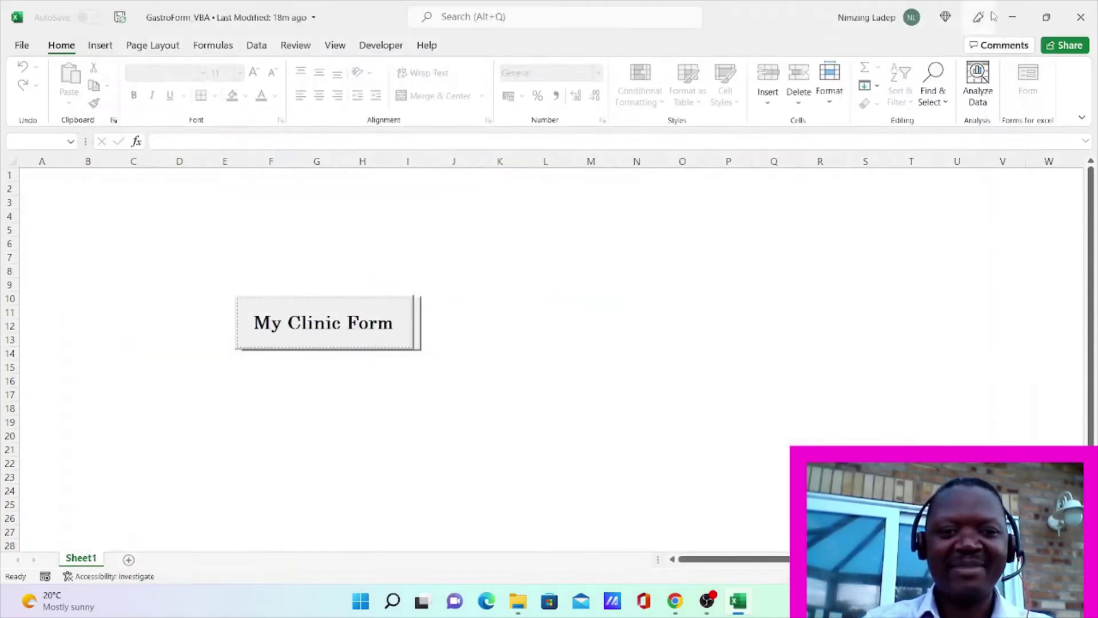
click(343, 325)
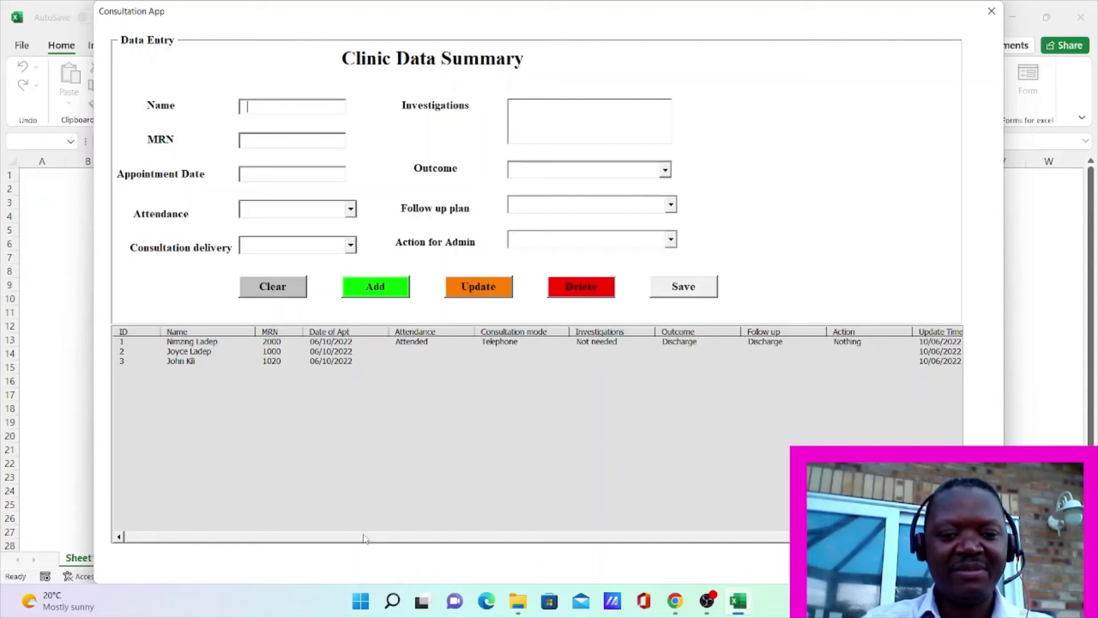
drag(364, 538, 339, 545)
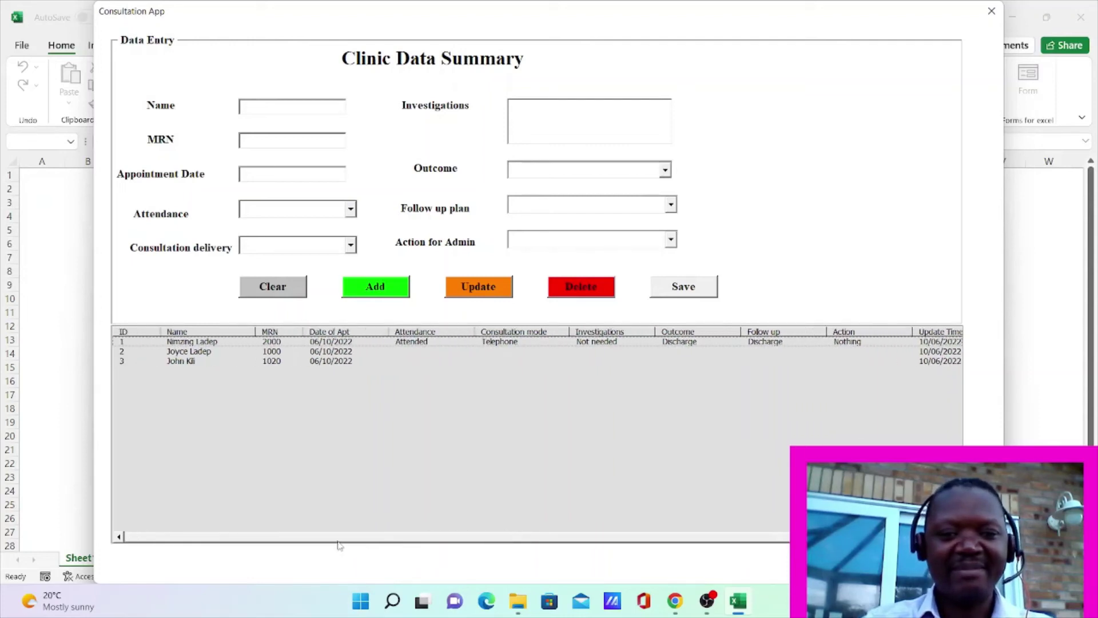
double_click(262, 364)
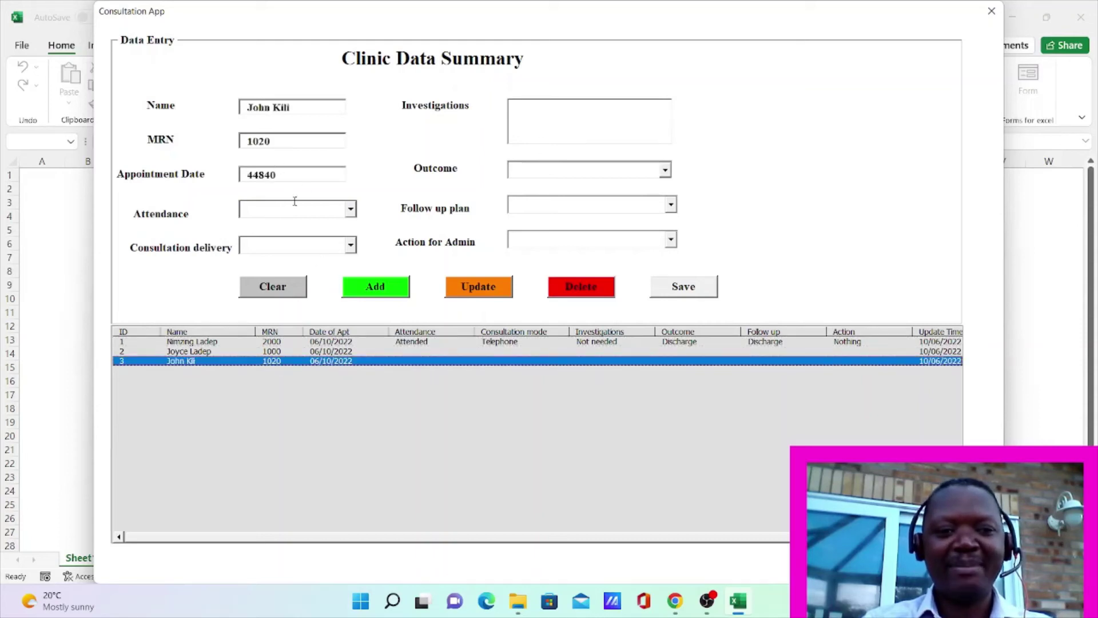
click(350, 210)
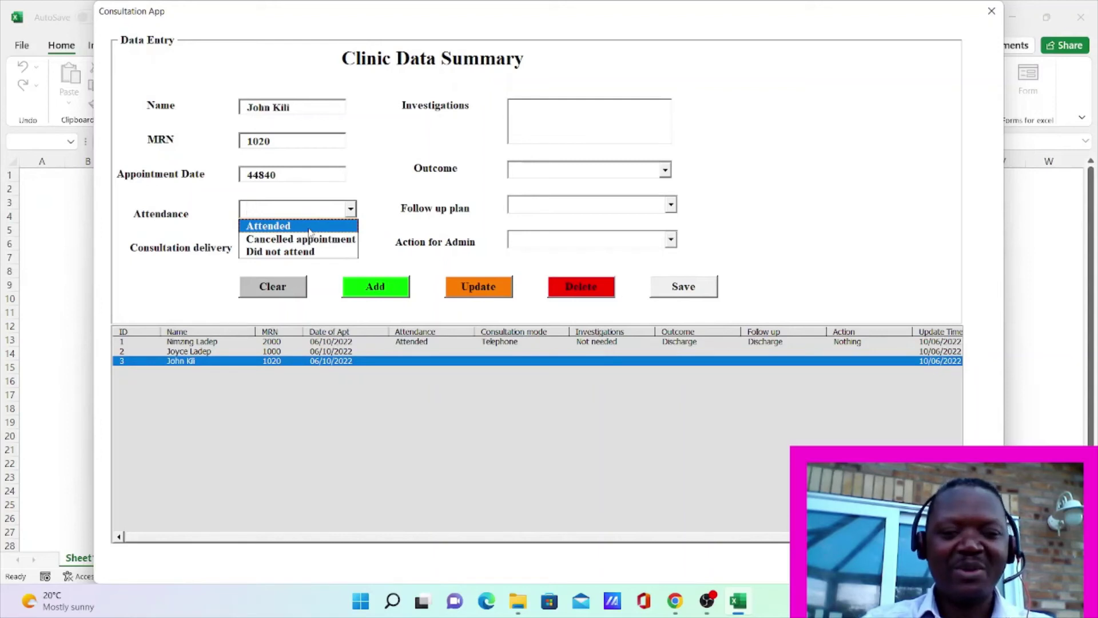
click(309, 231)
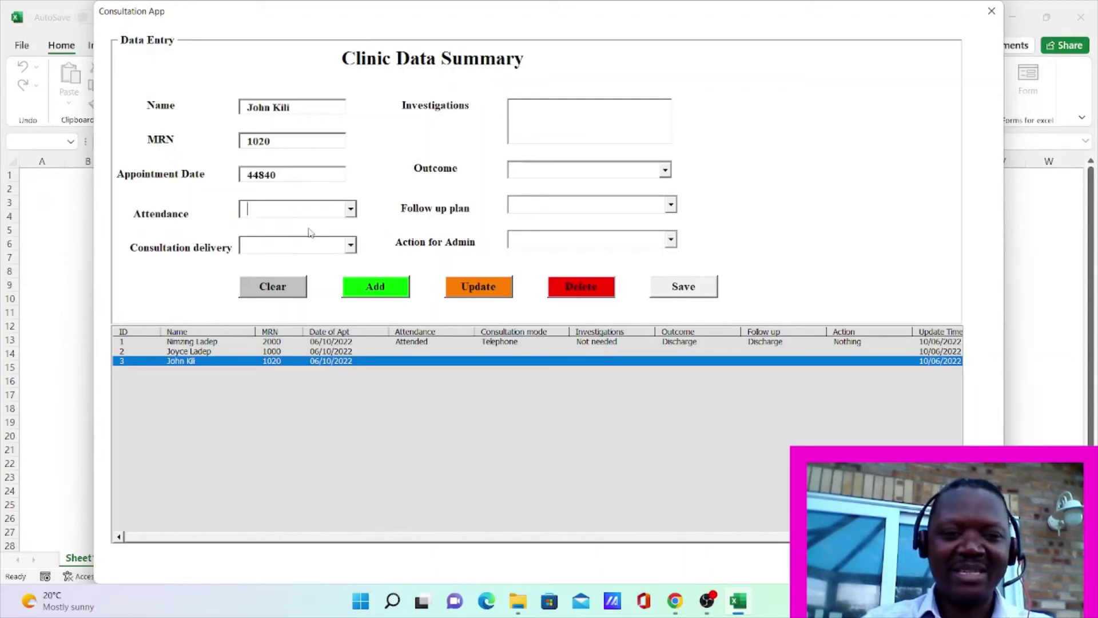
click(351, 246)
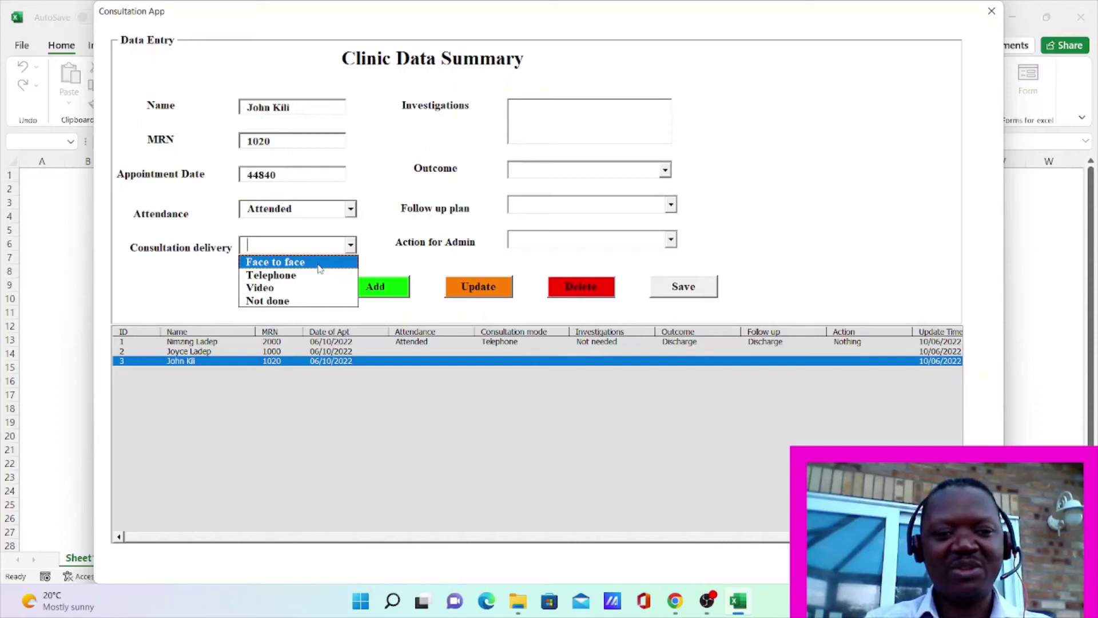
click(320, 264)
click(551, 120)
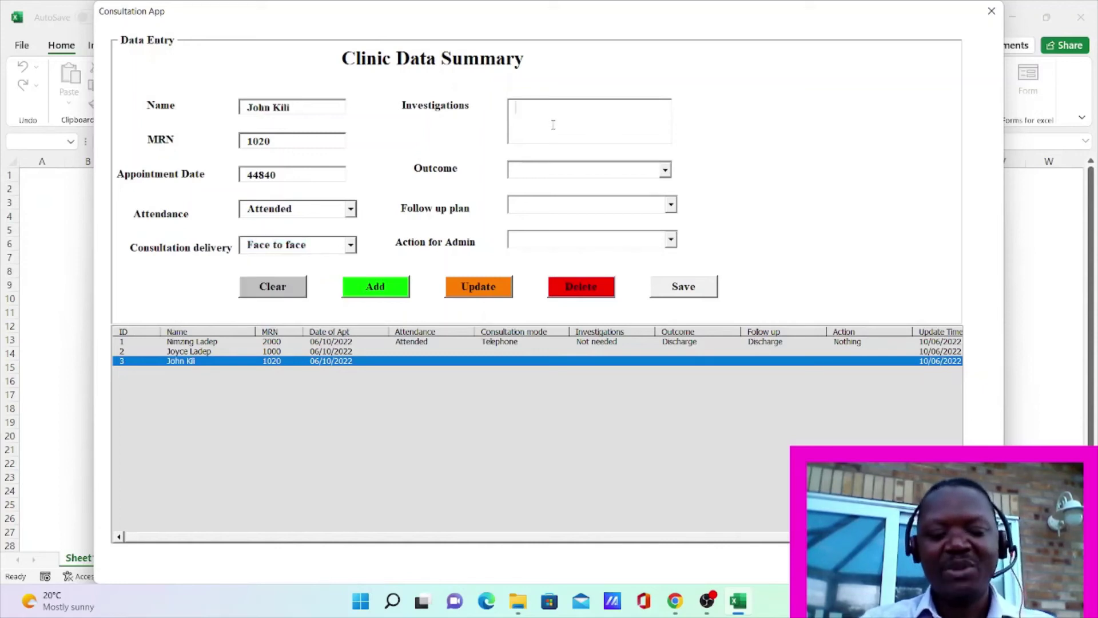
text(FBC)
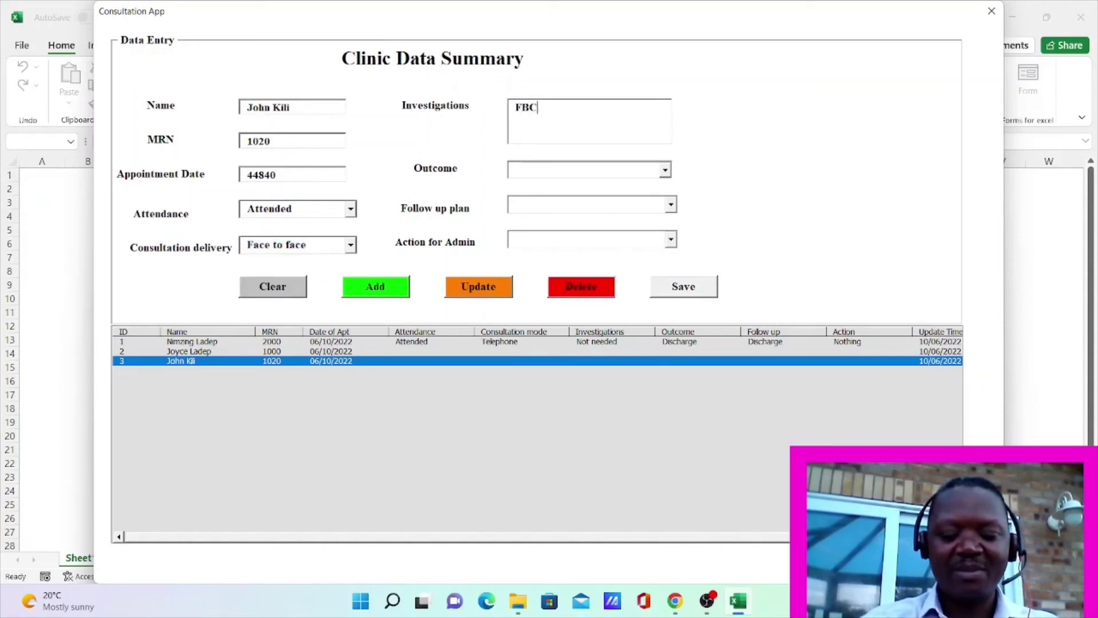
text(, LF)
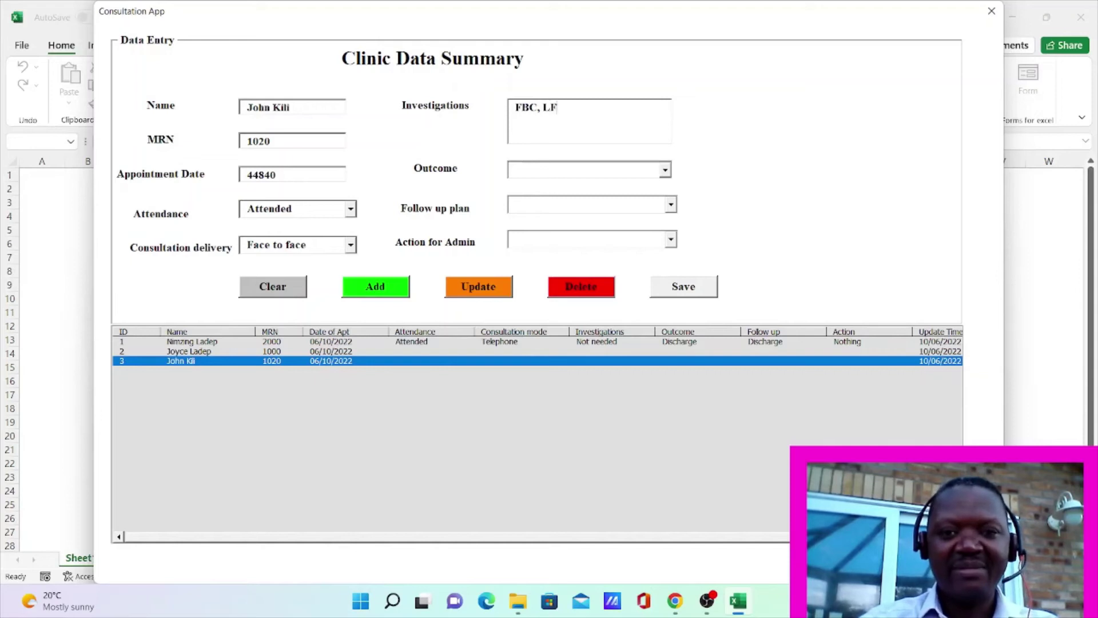
text(T, U)
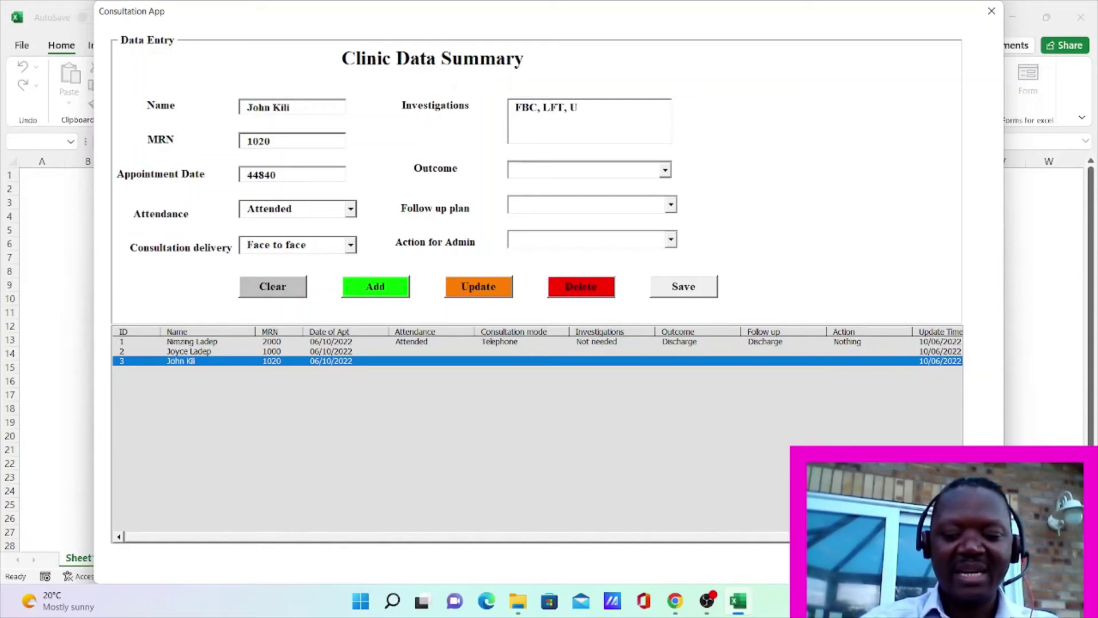
text(/E)
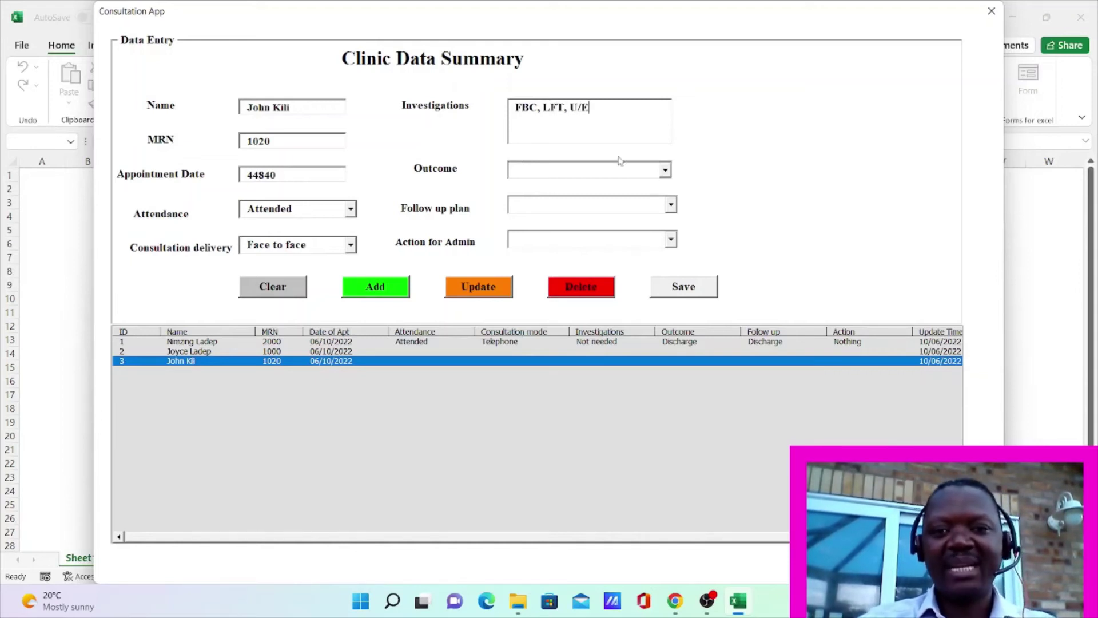
Step: Set outcome Await investigations, follow-up Within weeks, action Arrange follow up, and update the record
click(664, 171)
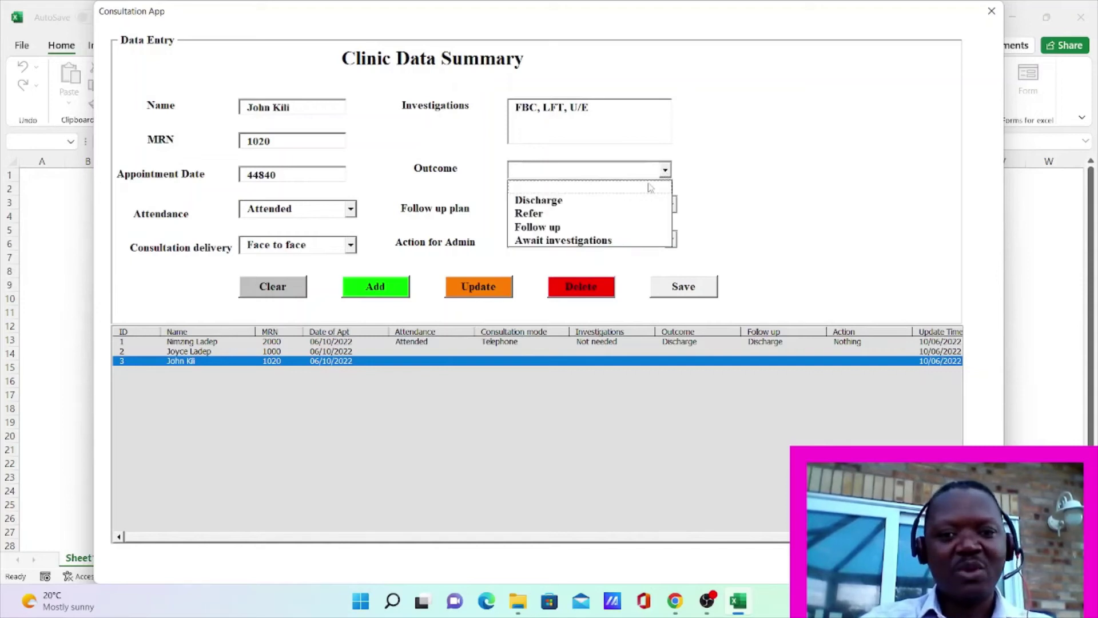
click(609, 240)
click(672, 206)
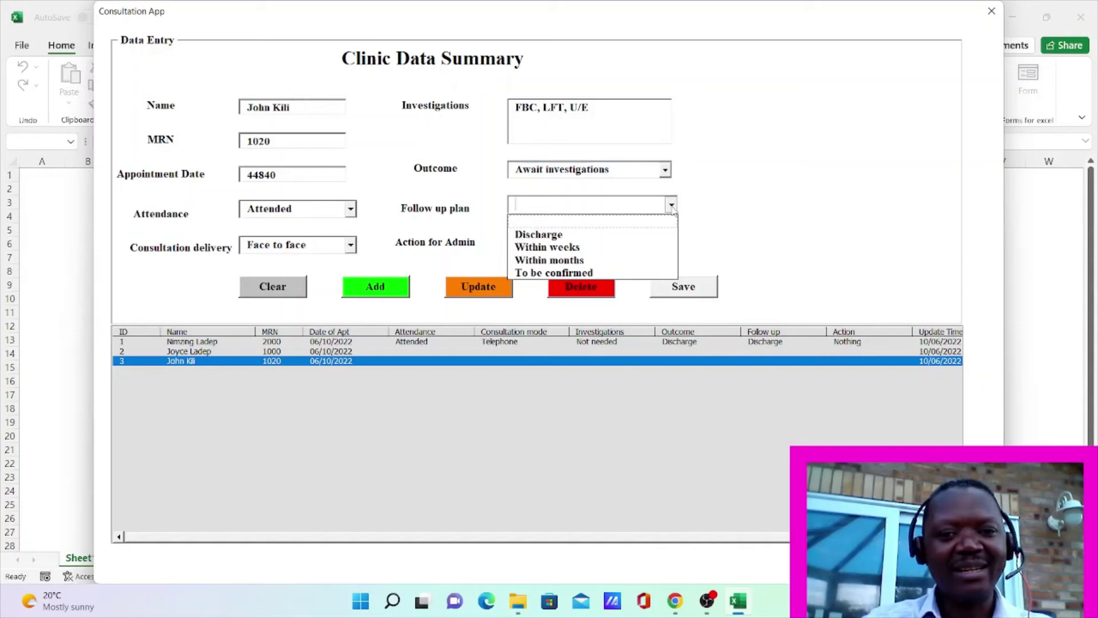
click(630, 252)
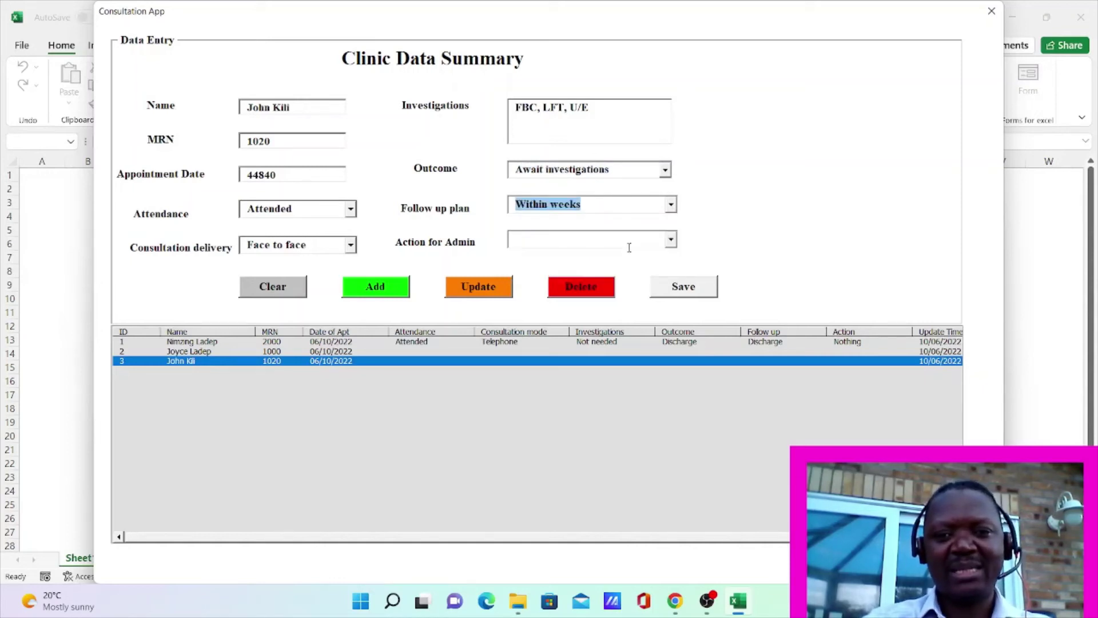
click(671, 240)
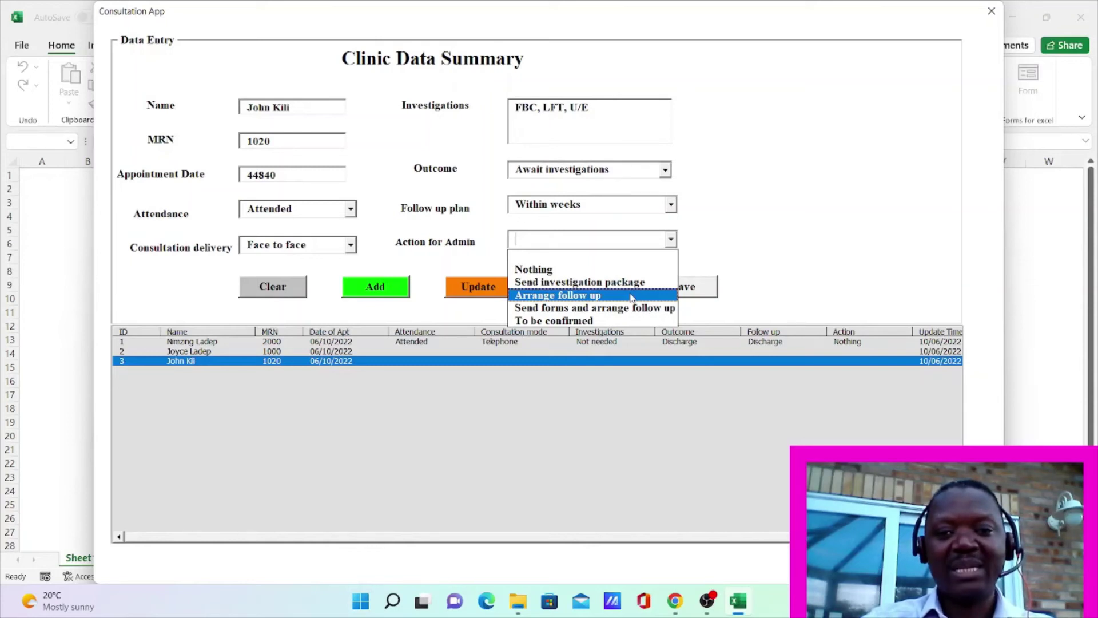
click(632, 295)
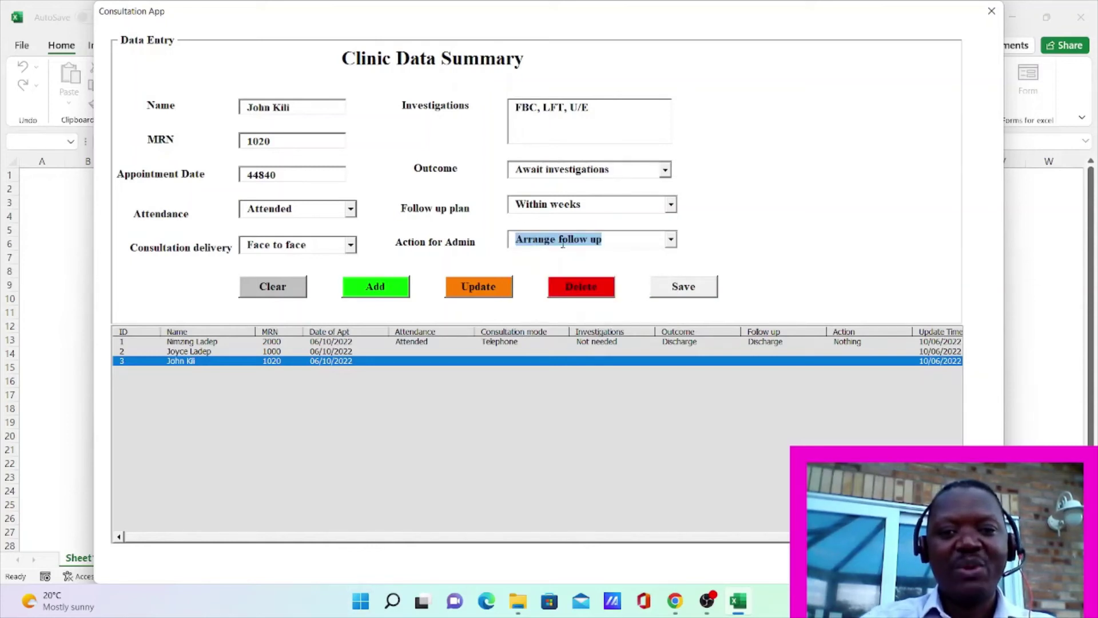
click(481, 294)
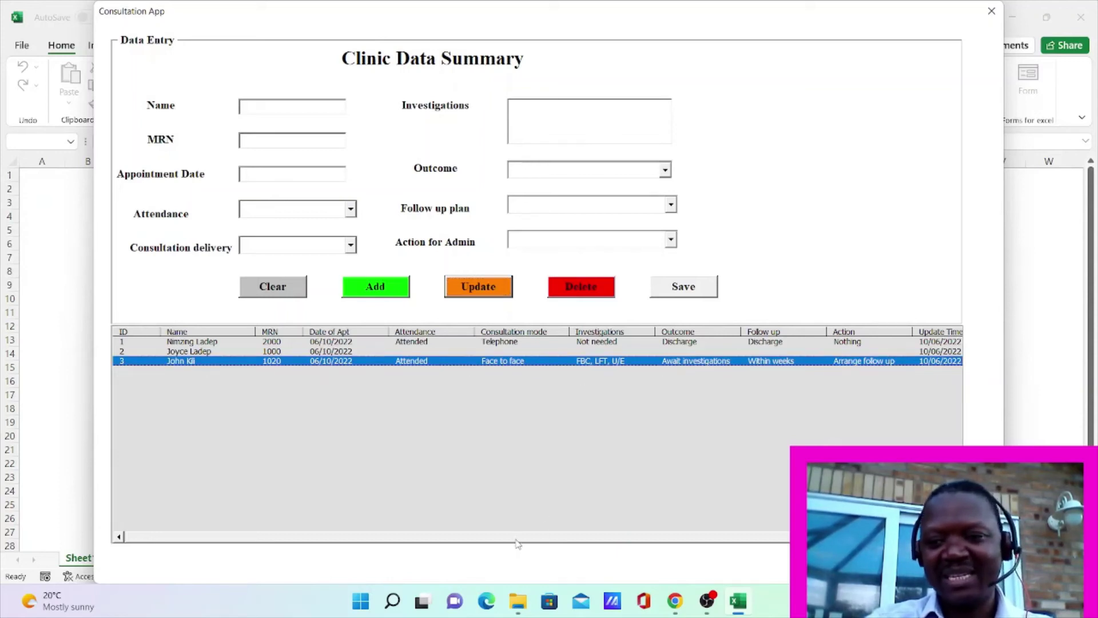
Step: Check the 19:36 update time and reload the MRN 1020 record into the form
scroll(517, 541, right, 2)
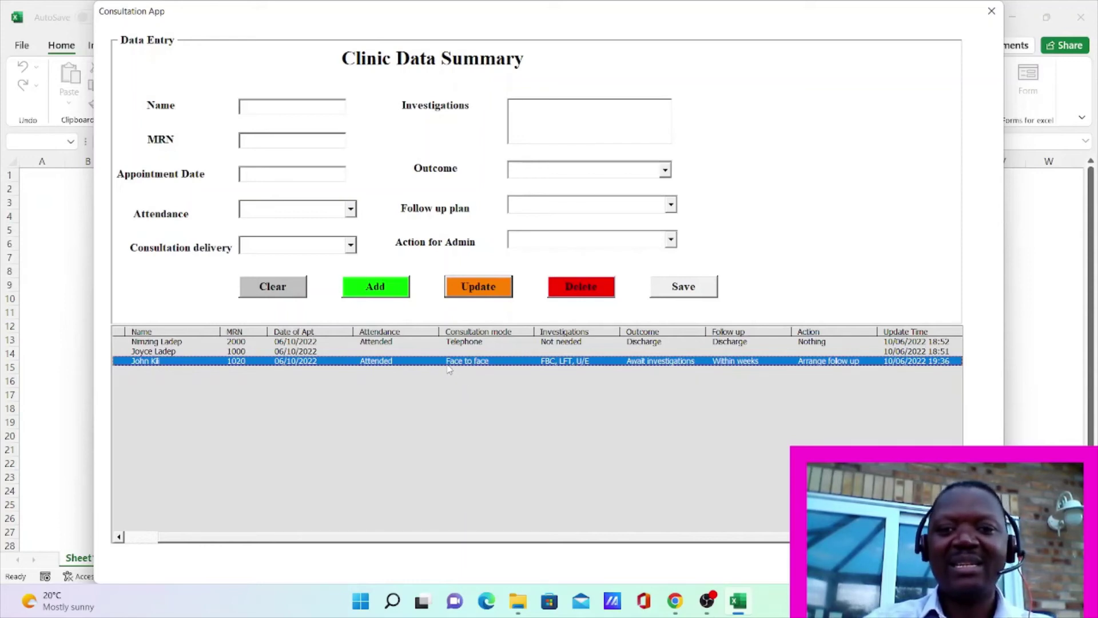
double_click(490, 361)
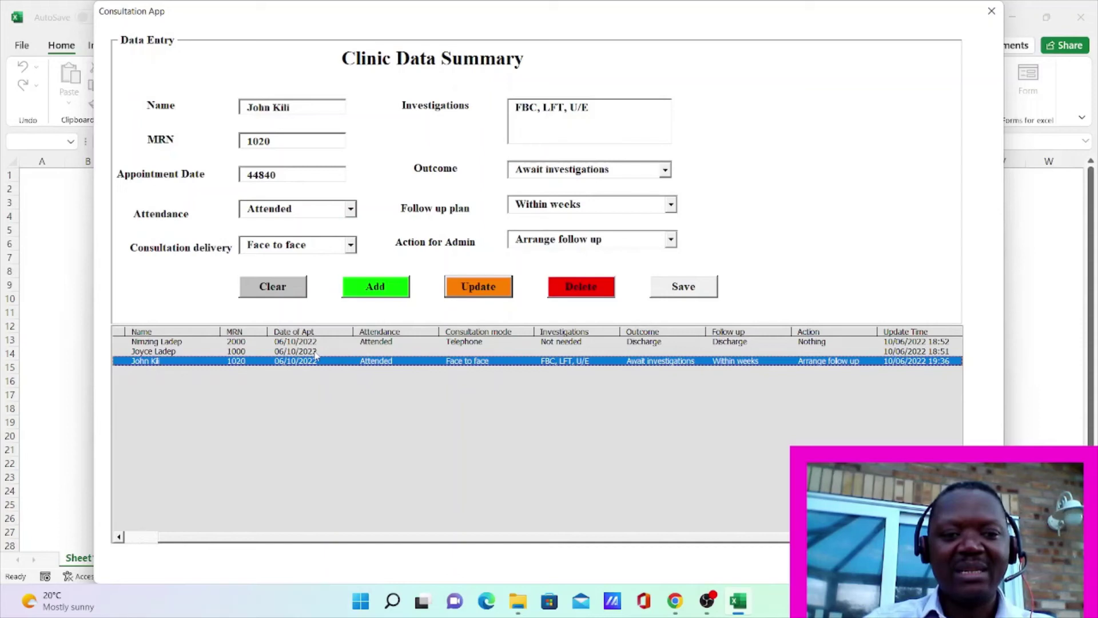
Step: Delete the MRN 1000 patient record and close the clinic form
click(315, 351)
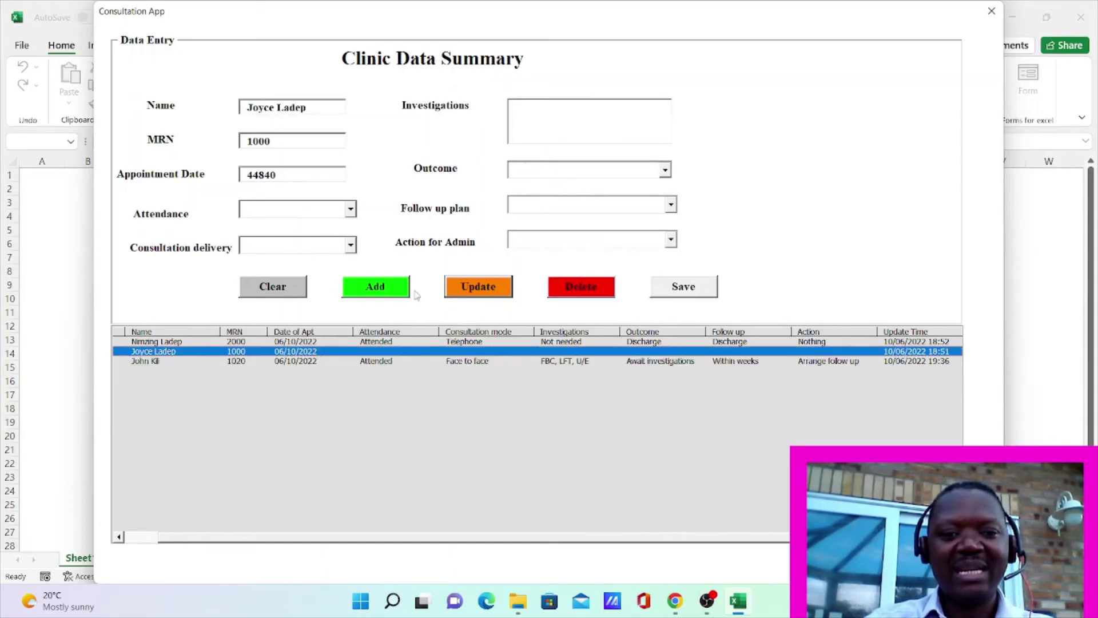
click(569, 292)
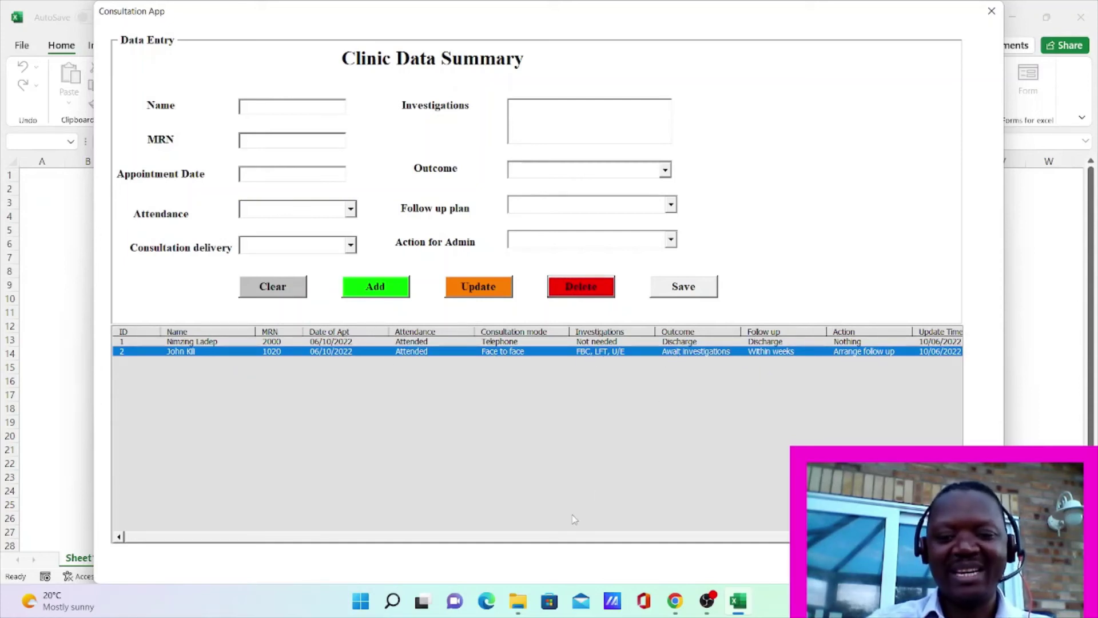
drag(561, 538, 694, 529)
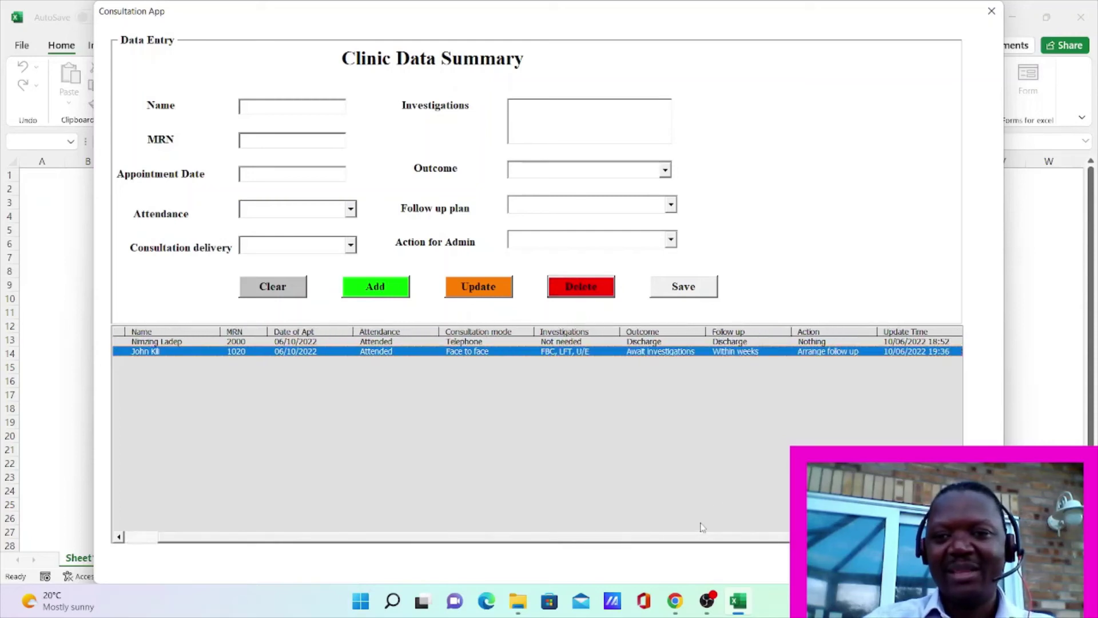
click(991, 11)
Step: Reopen the form, enter test name 'jjjn' and MRN '001', then clear them
click(362, 316)
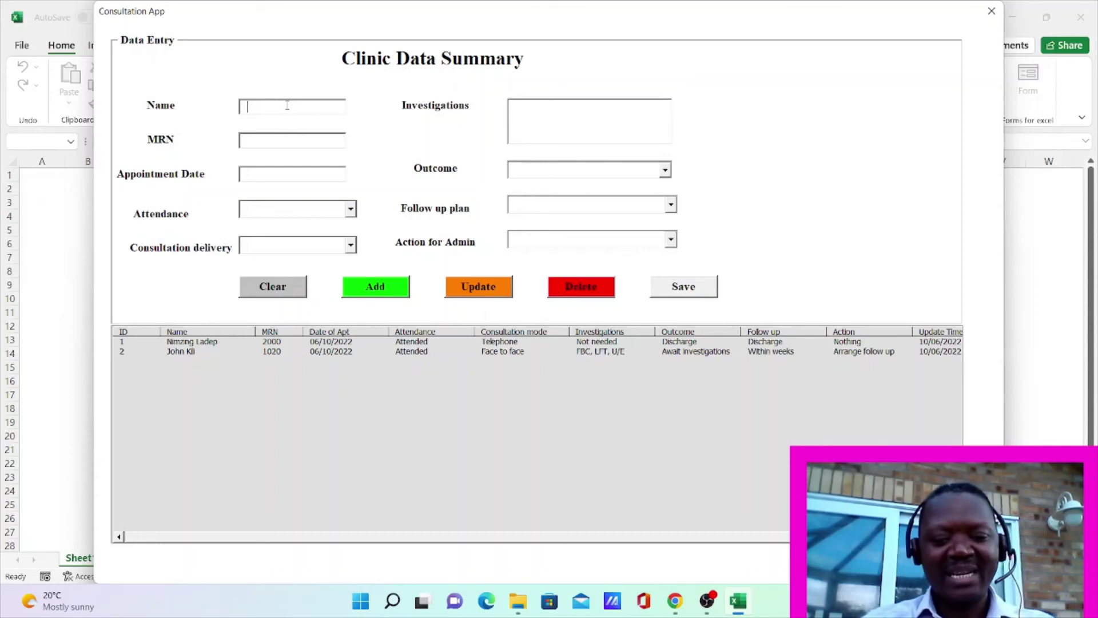
text(jjjn)
key(Tab)
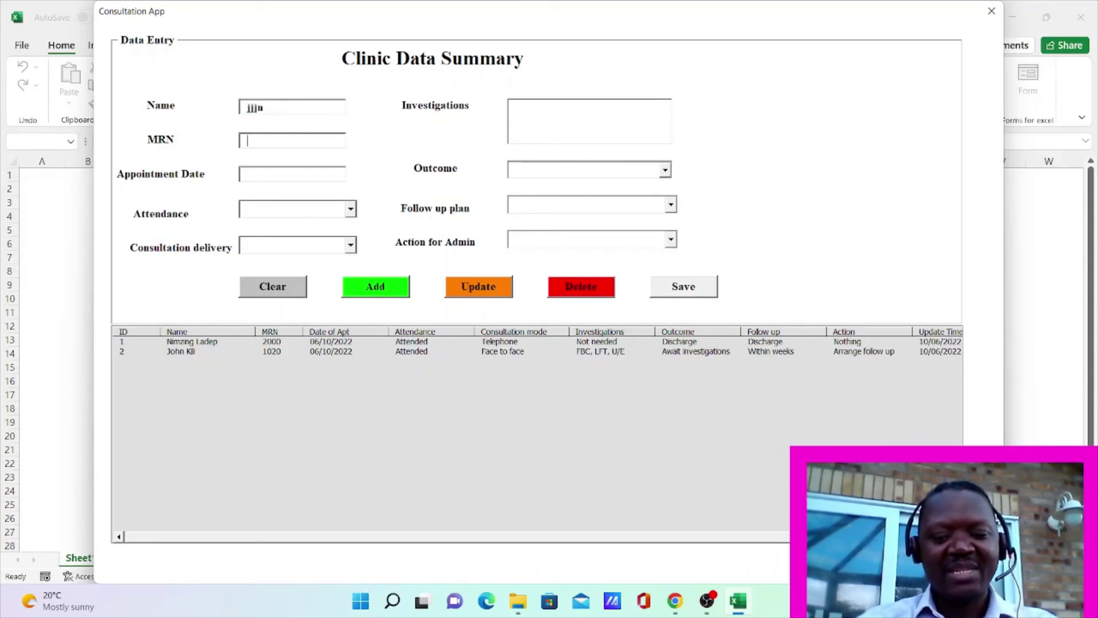
text(001)
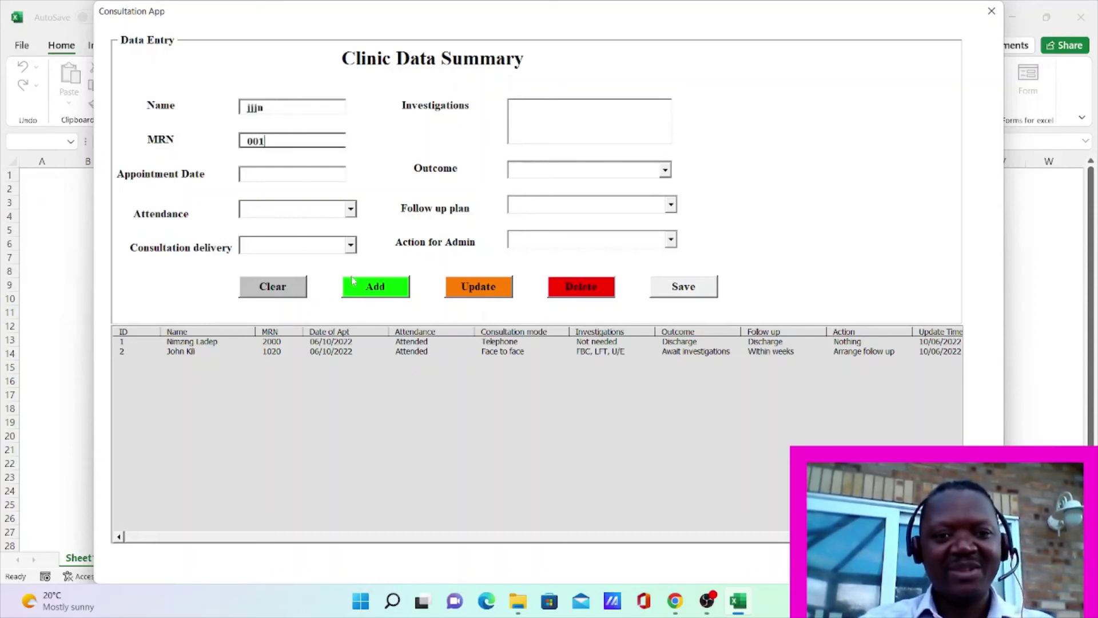
click(295, 291)
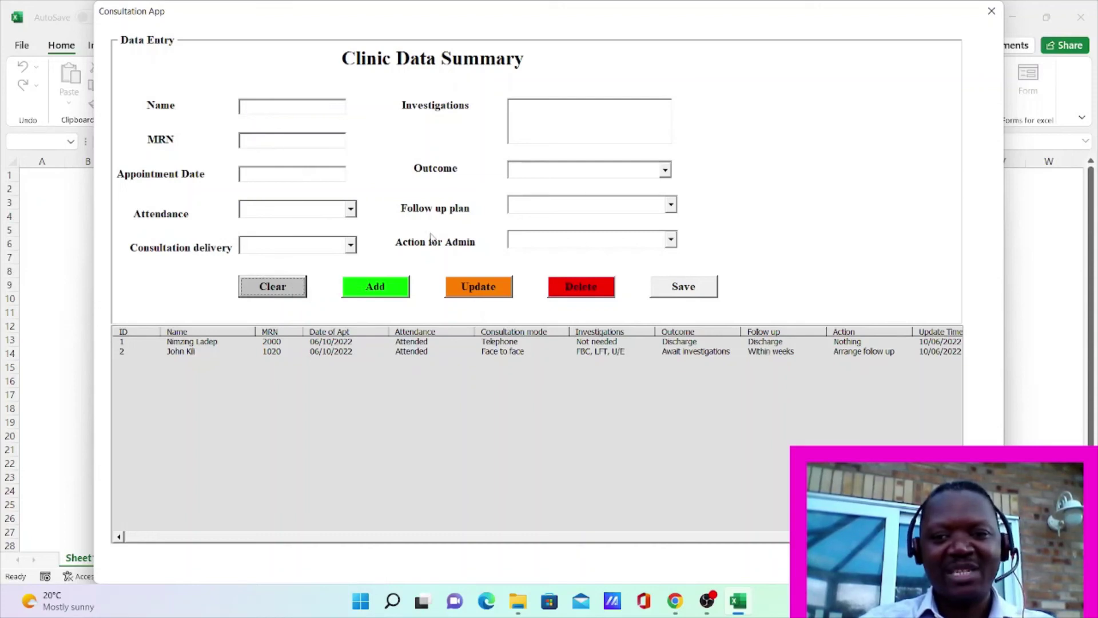